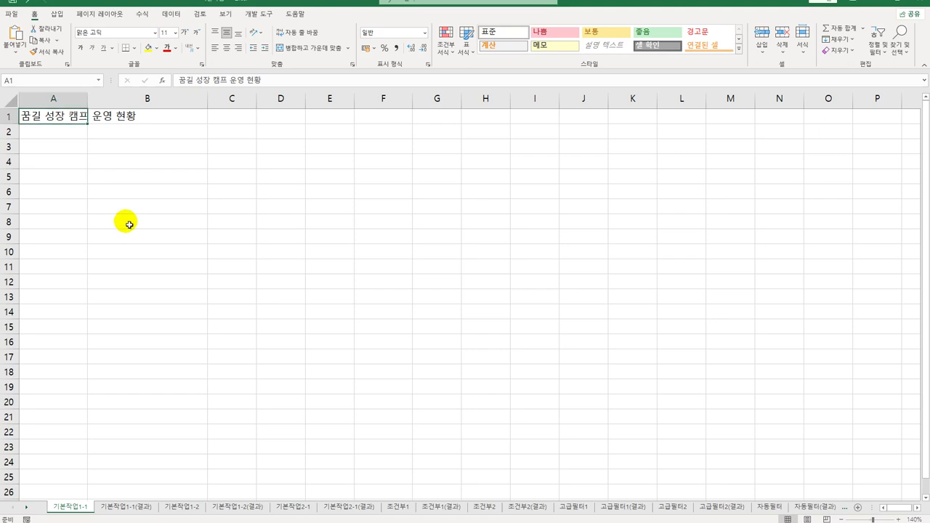
Select the range A3:G11 and enter 프로그램코드 in A3 and SS-111 in A4.
{"action": "left_click", "coordinate": [66, 153]}
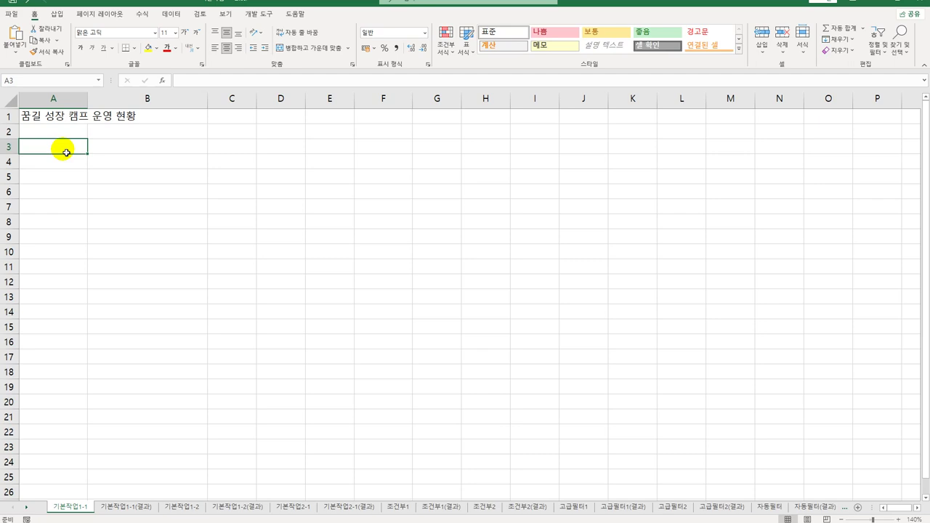
{"action": "left_click_drag", "start_coordinate": [66, 153], "coordinate": [429, 266]}
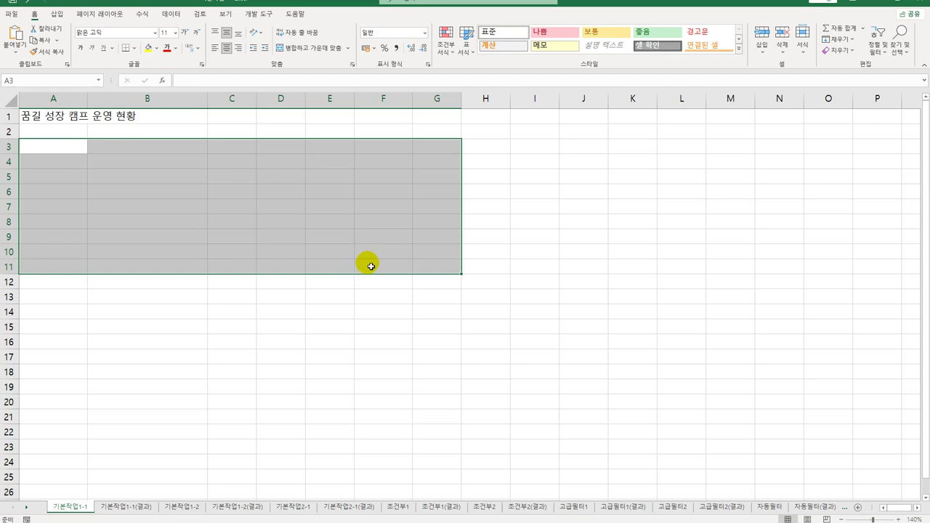
{"action": "type", "text": "프로"}
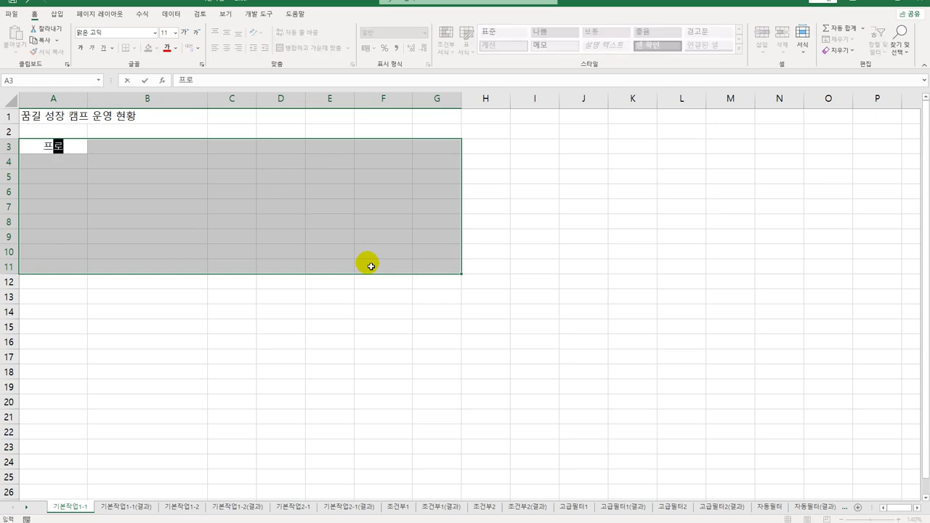
{"action": "type", "text": "그램코드"}
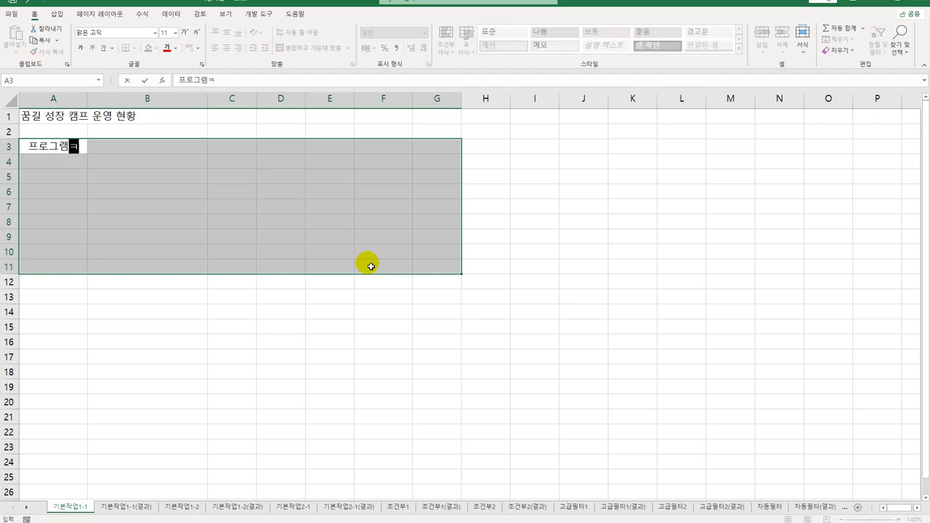
{"action": "key", "text": "Return"}
{"action": "type", "text": "ㄴ"}
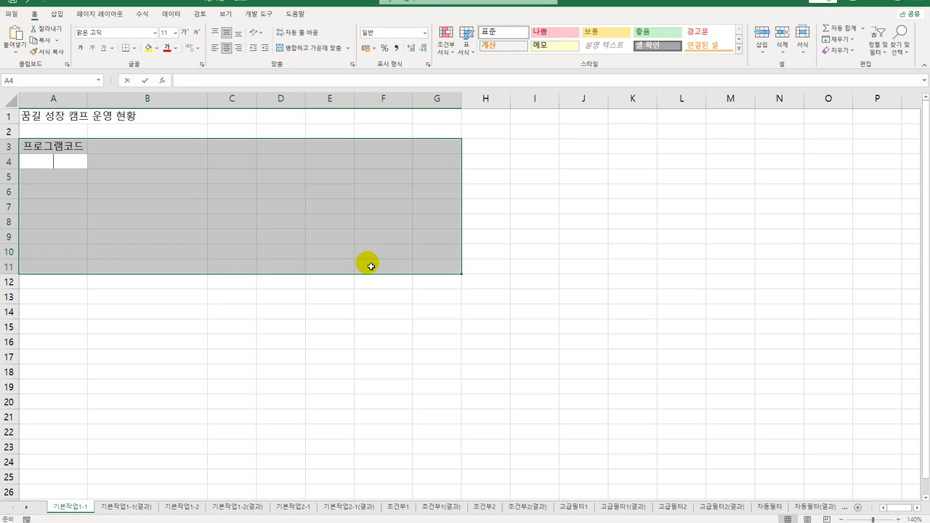
{"action": "key", "text": "BackSpace"}
{"action": "type", "text": "SS-111"}
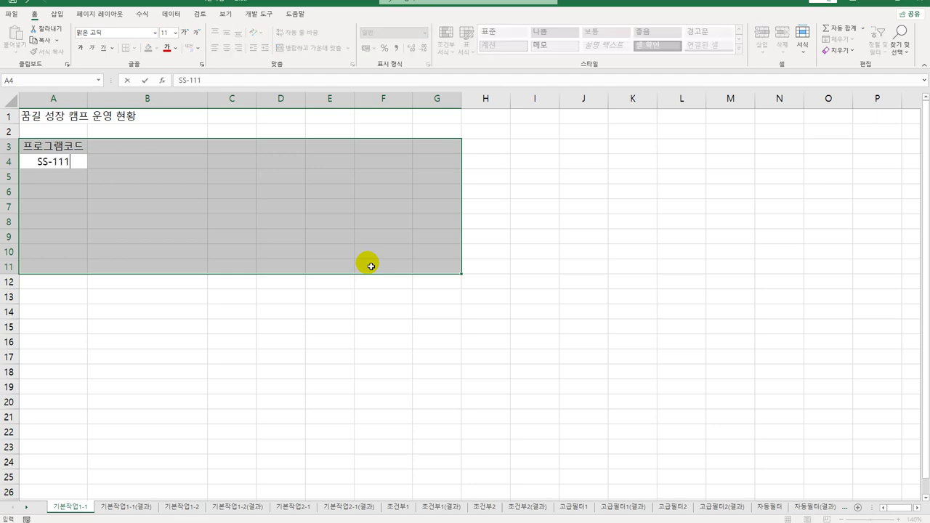
{"action": "key", "text": "Return"}
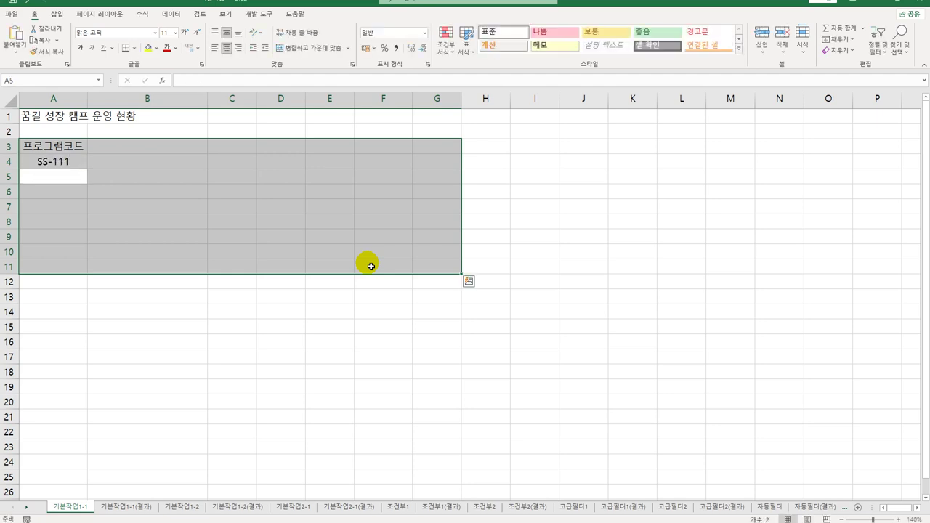
Advance the active cell through the selected range A3:G11, down column A and on to cell B11.
{"action": "key", "text": "Return"}
{"action": "key", "text": "Return"}
{"action": "key", "text": "Return"}
{"action": "key", "text": "Return"}
{"action": "key", "text": "Return"}
{"action": "key", "text": "Return"}
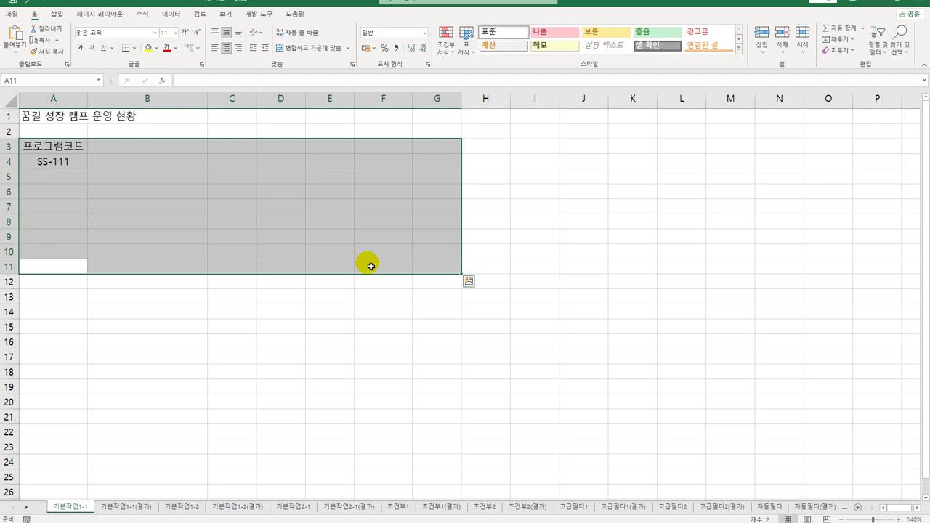
{"action": "key", "text": "Return"}
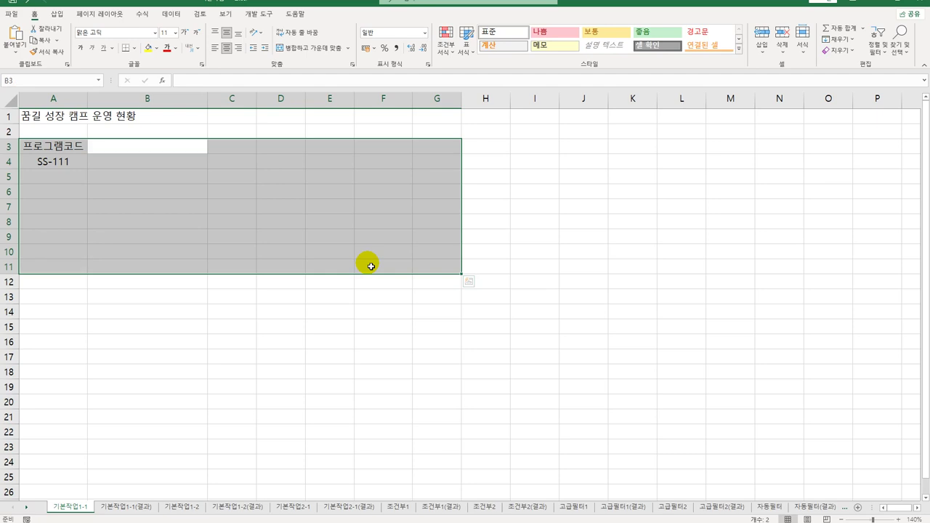
{"action": "key", "text": "Return"}
{"action": "key", "text": "Return"}
{"action": "key", "text": "Return"}
{"action": "key", "text": "Return"}
{"action": "key", "text": "Return"}
{"action": "key", "text": "Return"}
{"action": "key", "text": "Return"}
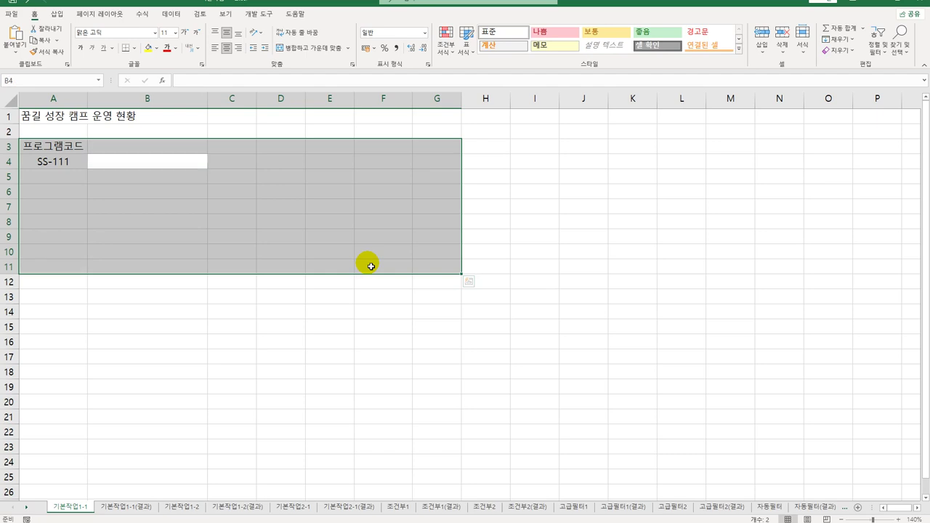
{"action": "key", "text": "Return"}
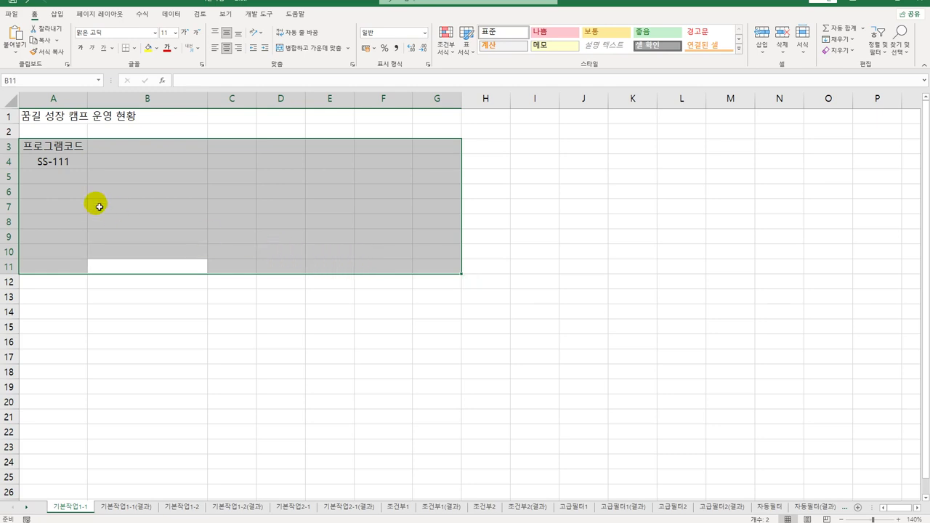
Examine the completed table on sheet 기본작업1-1(결과) and compare the 기본작업1-2 sheet with its 기본작업1-2(결과) version.
{"action": "left_click", "coordinate": [132, 148]}
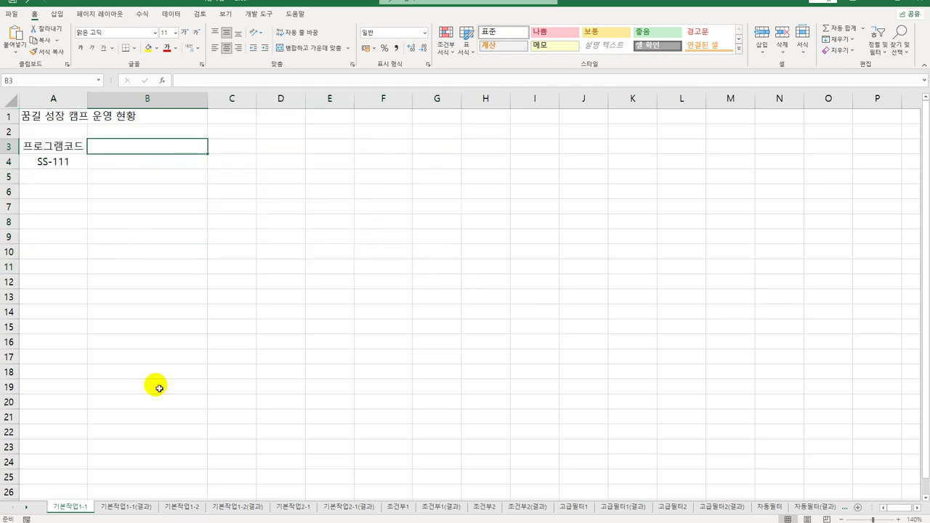
{"action": "left_click", "coordinate": [129, 512]}
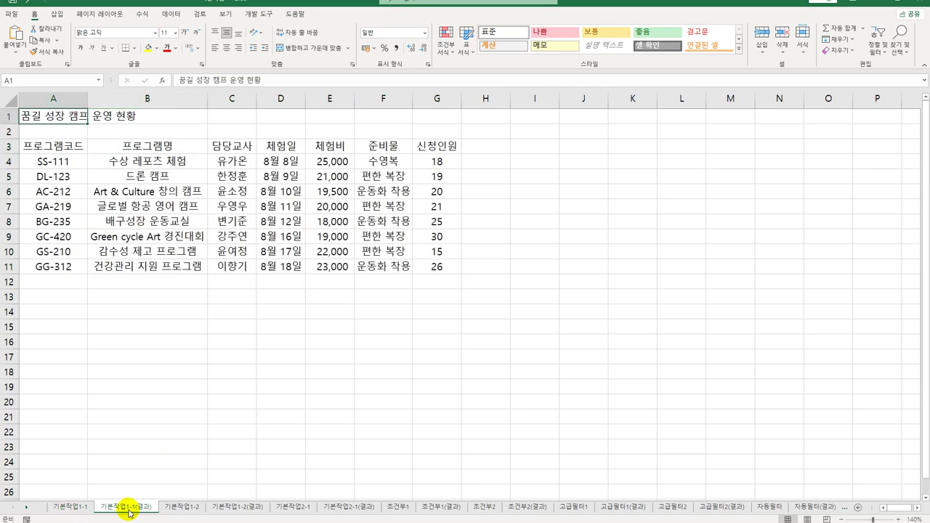
{"action": "left_click", "coordinate": [188, 513]}
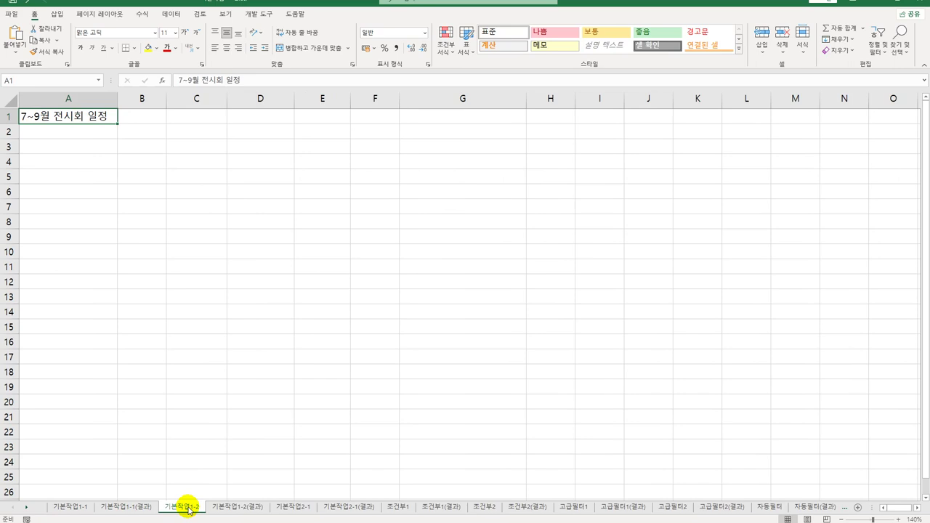
{"action": "left_click", "coordinate": [233, 508]}
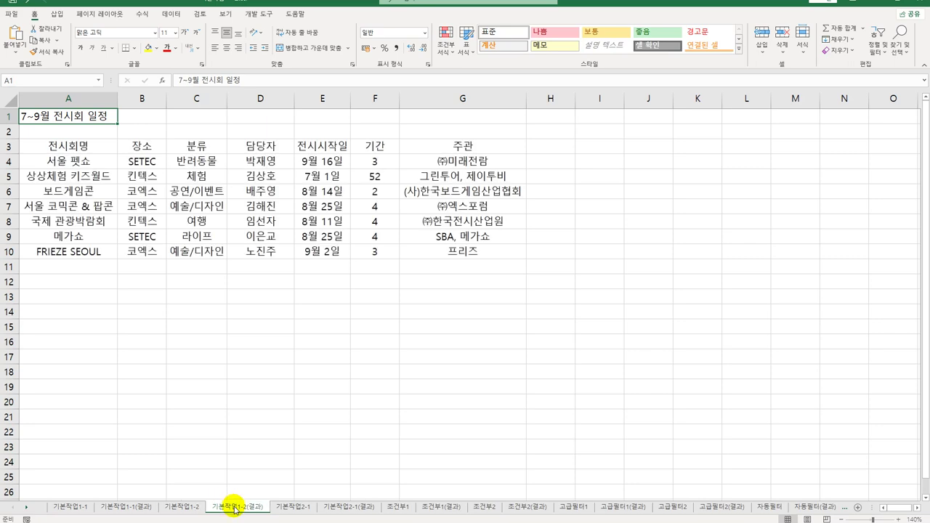
On sheet 기본작업1-2, select the range A3:G10 and advance the active cell through it to B6.
{"action": "left_click", "coordinate": [184, 507]}
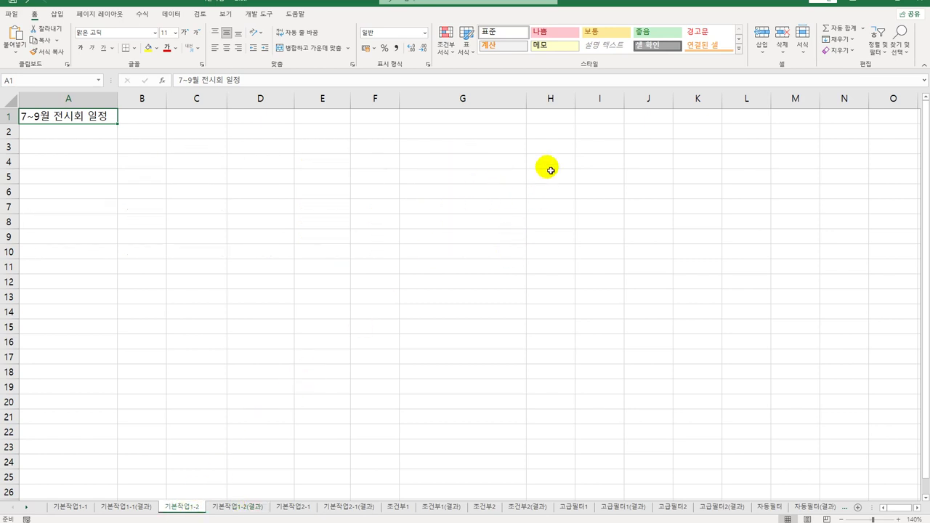
{"action": "left_click", "coordinate": [589, 166]}
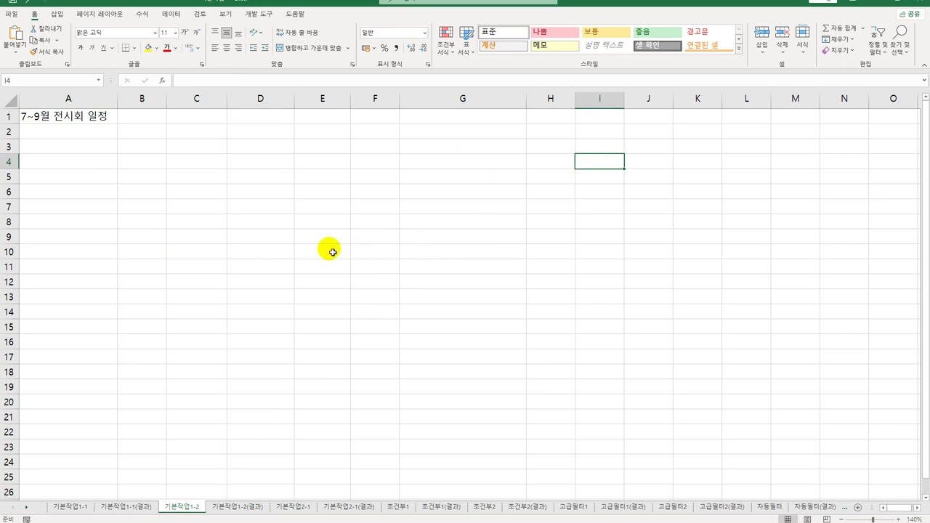
{"action": "left_click", "coordinate": [78, 150]}
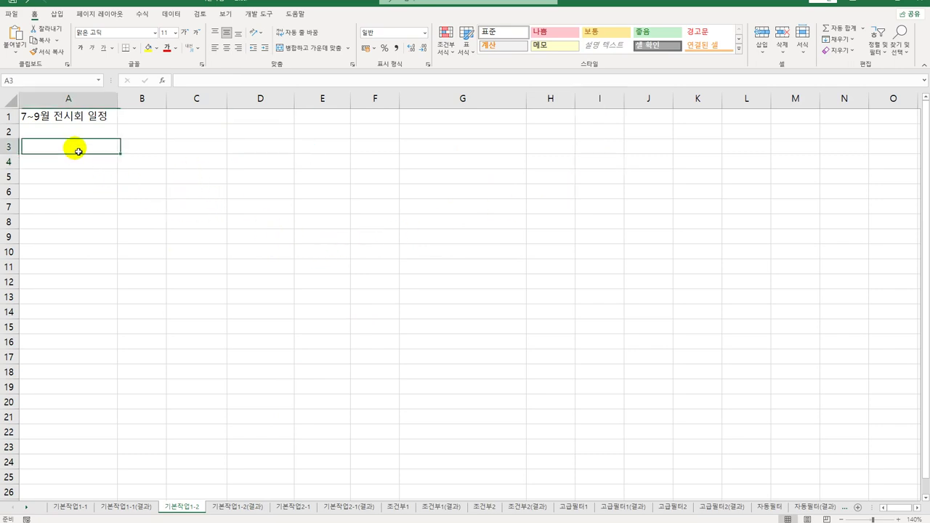
{"action": "left_click_drag", "start_coordinate": [79, 150], "coordinate": [453, 255]}
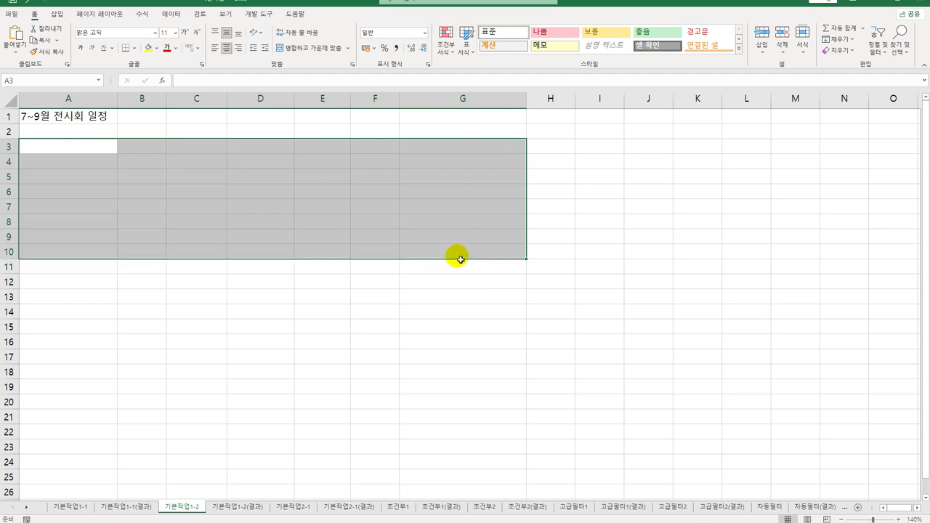
{"action": "key", "text": "Return"}
{"action": "key", "text": "Return"}
{"action": "key", "text": "Return"}
{"action": "key", "text": "Return"}
{"action": "key", "text": "Return"}
{"action": "key", "text": "Return"}
{"action": "key", "text": "Return"}
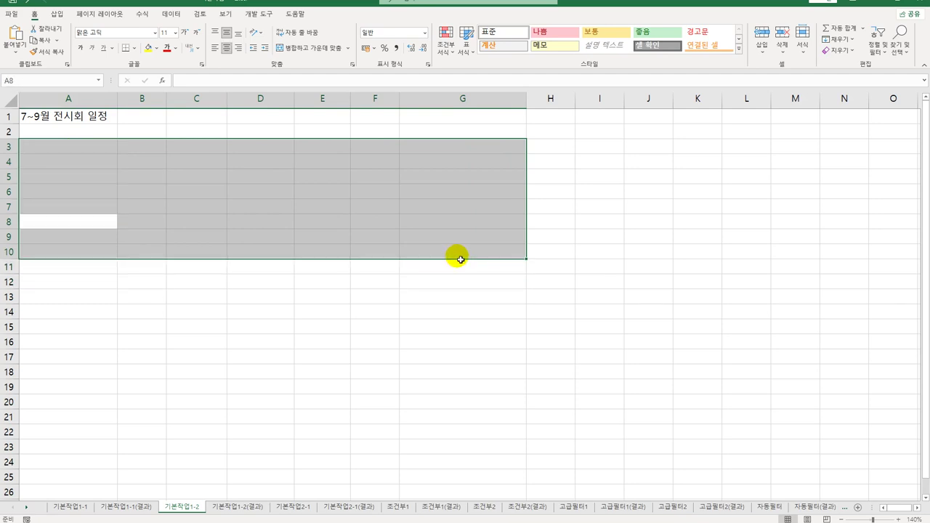
{"action": "key", "text": "Return"}
{"action": "key", "text": "Return"}
{"action": "key", "text": "Return"}
{"action": "key", "text": "Return"}
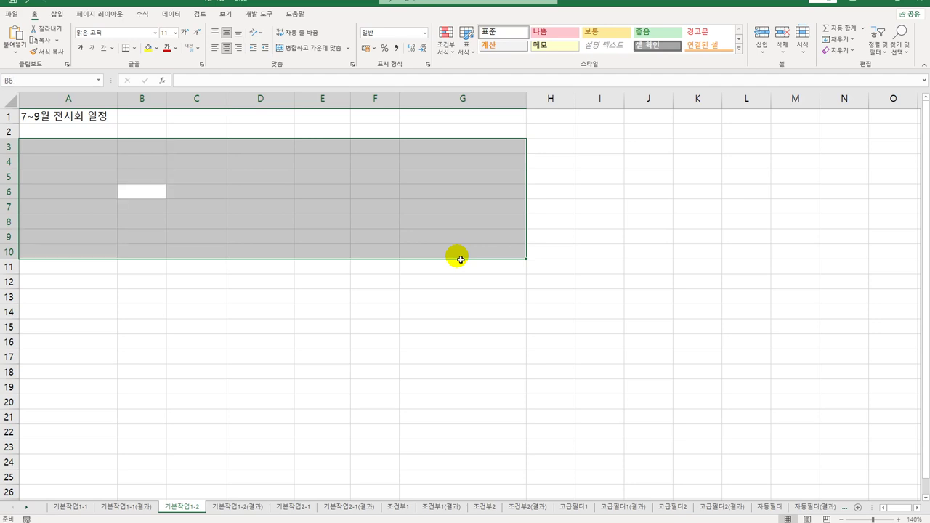
Move the active cell backward through the selected range to A8, and release the selection by choosing cell A13.
{"action": "key", "text": "shift+Return"}
{"action": "key", "text": "shift+Return"}
{"action": "key", "text": "shift+Return"}
{"action": "key", "text": "shift+Return"}
{"action": "key", "text": "shift+Return"}
{"action": "key", "text": "shift+Return"}
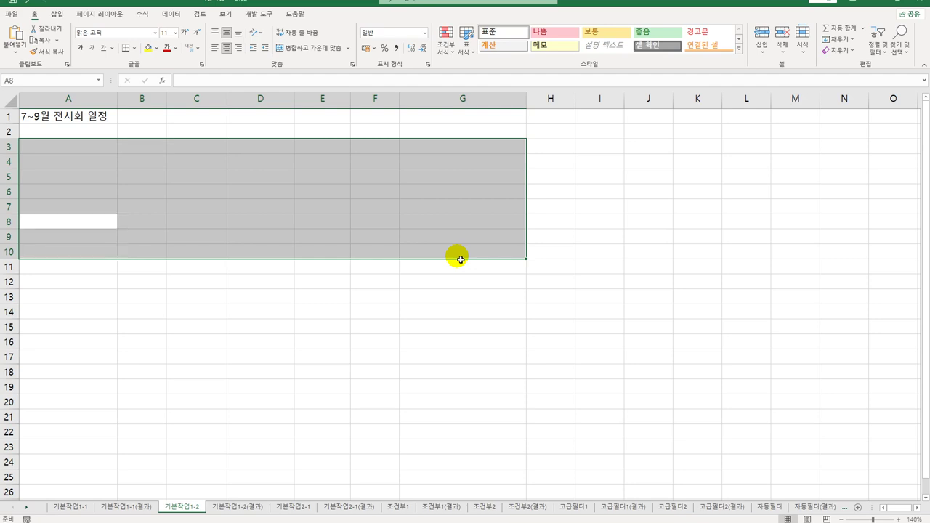
{"action": "left_click", "coordinate": [94, 293]}
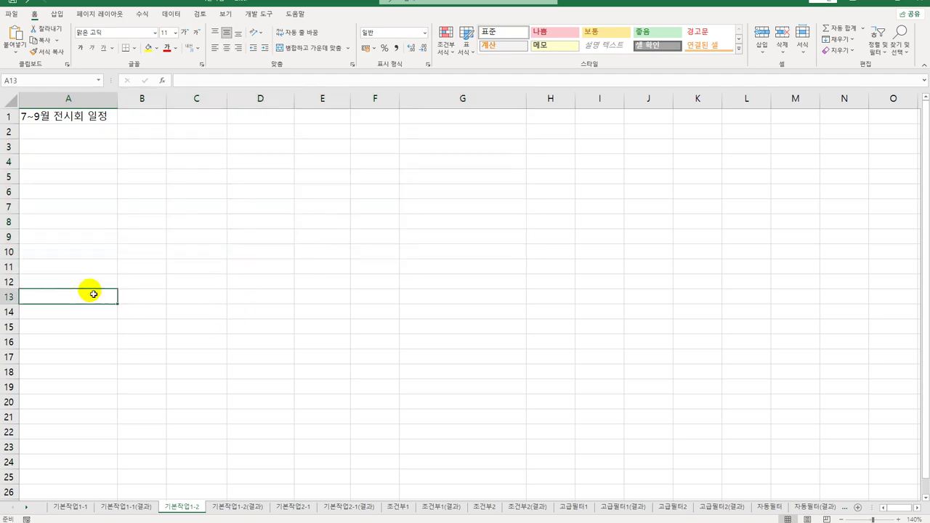
Enter 0123 as an ordinary number in cell A5.
{"action": "double_click", "coordinate": [105, 182]}
{"action": "type", "text": "0123"}
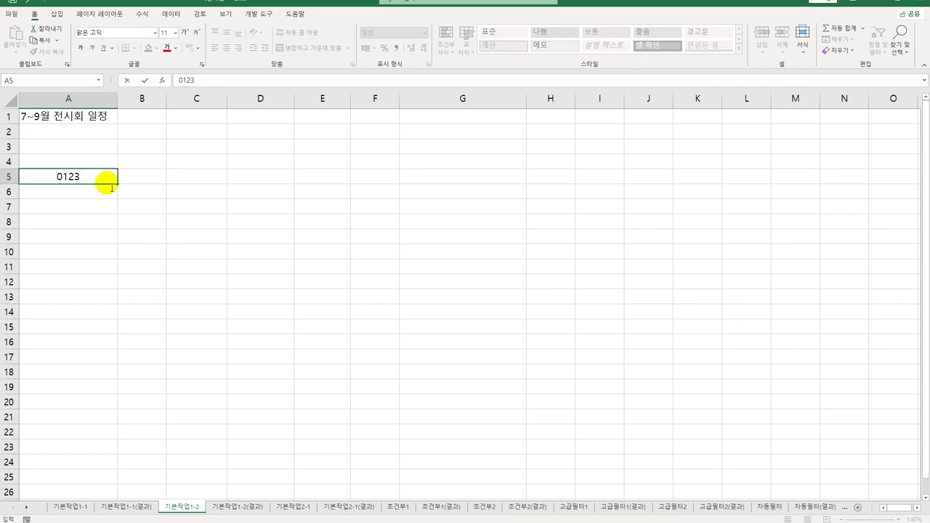
{"action": "key", "text": "Return"}
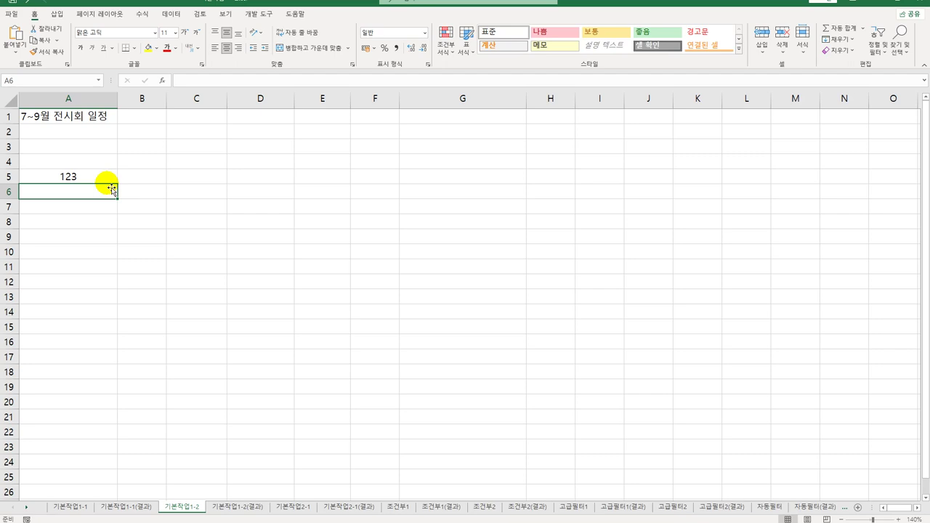
Enter '0123 in cell A6 so it is stored as text, and inspect the cell's content.
{"action": "type", "text": "'"}
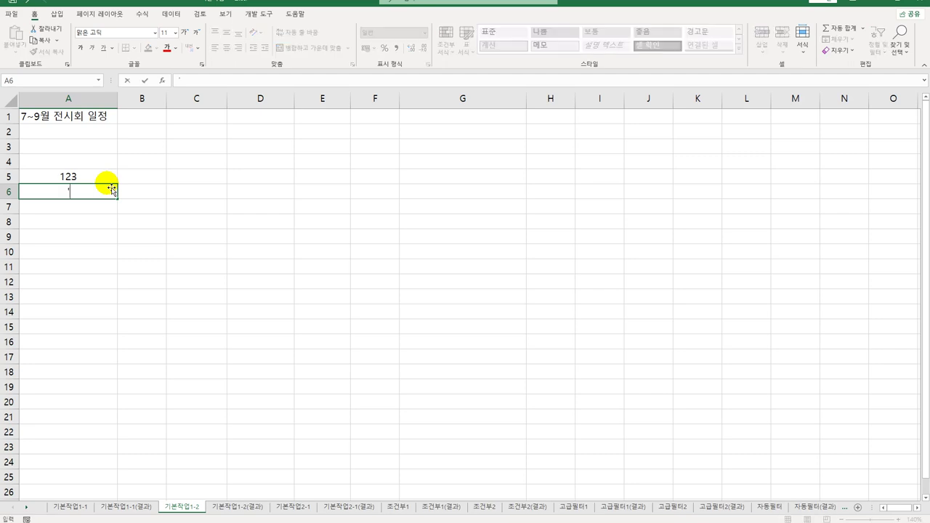
{"action": "type", "text": "0123"}
{"action": "key", "text": "Return"}
{"action": "left_click", "coordinate": [93, 190]}
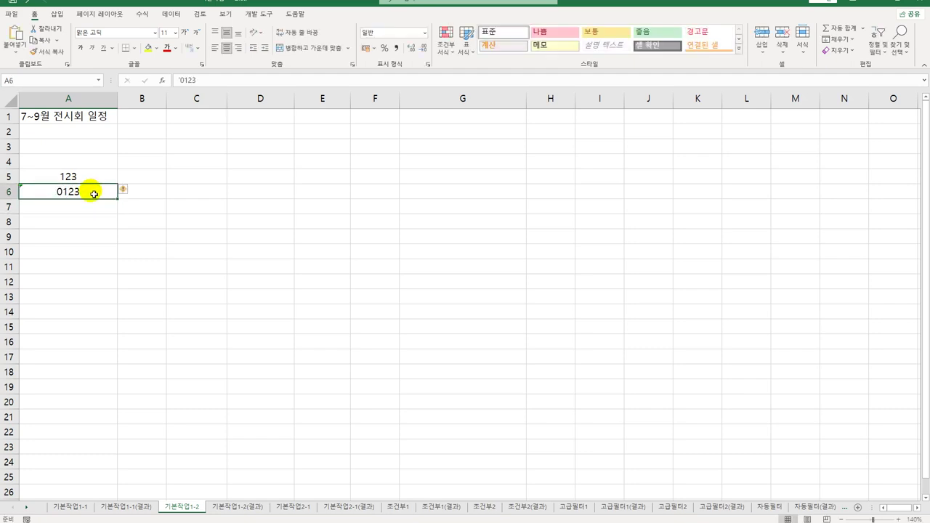
{"action": "double_click", "coordinate": [55, 192]}
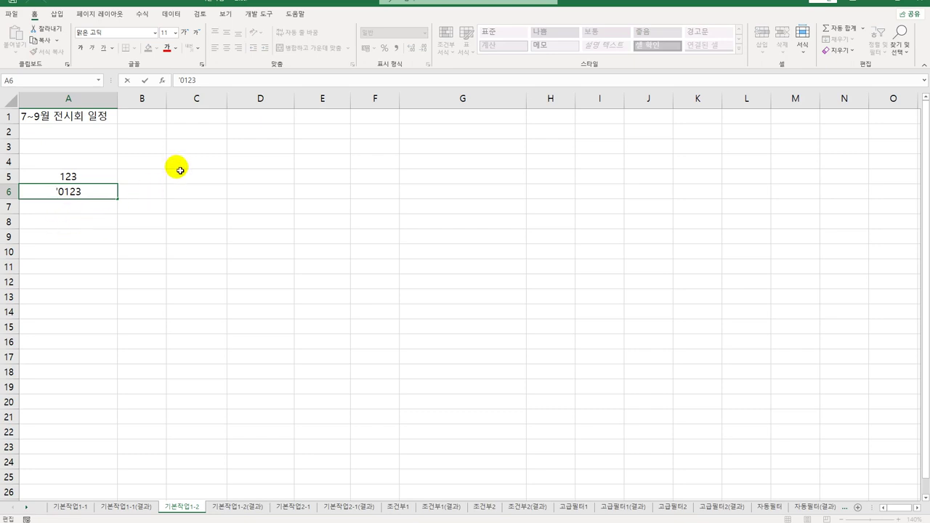
{"action": "left_click", "coordinate": [133, 196]}
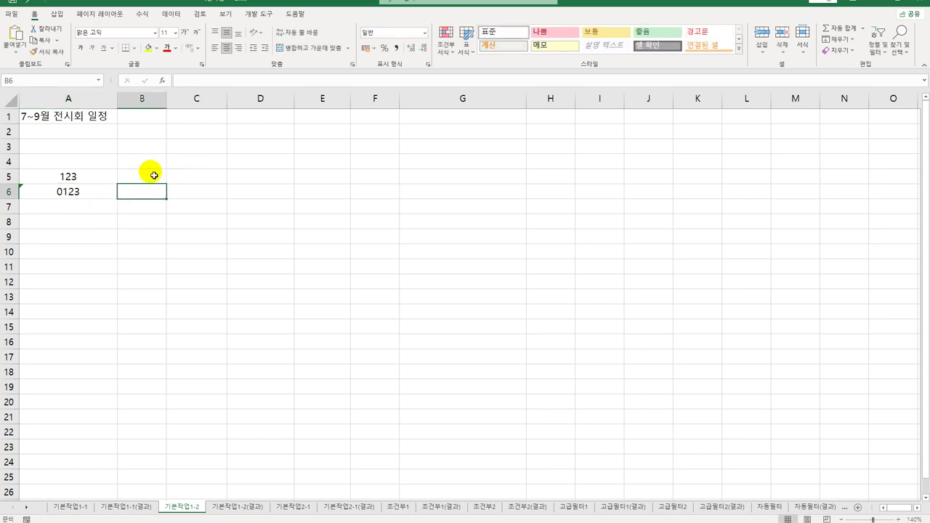
Enter 두줄 and 입력 on two separate lines within cell B5.
{"action": "left_click", "coordinate": [154, 177]}
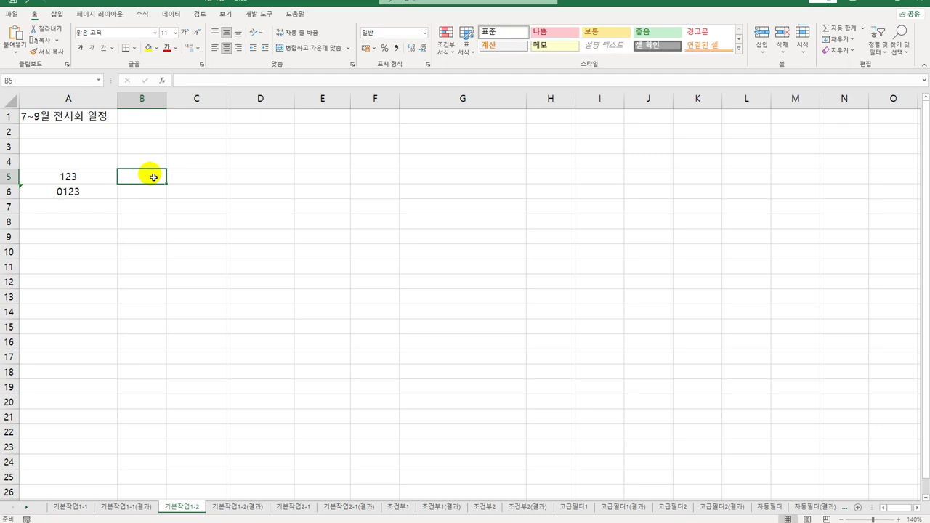
{"action": "type", "text": "ENT"}
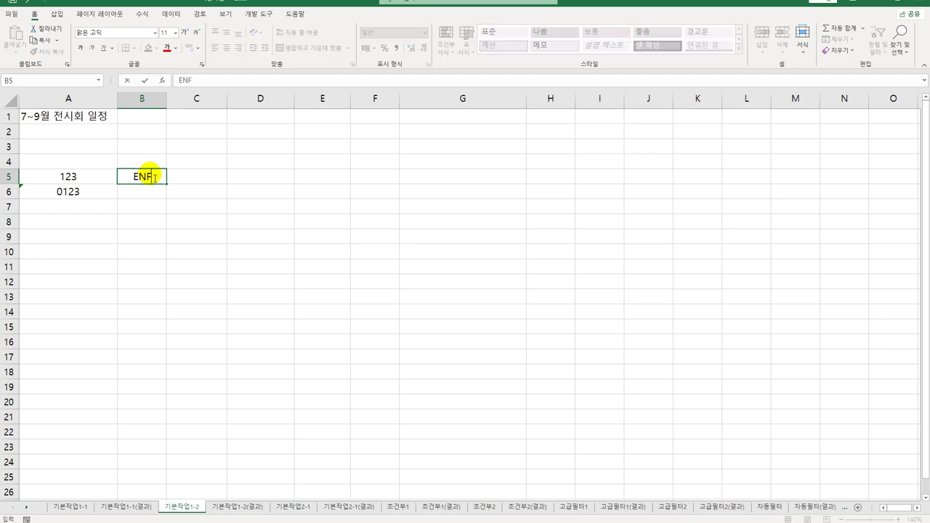
{"action": "key", "text": "BackSpace"}
{"action": "key", "text": "BackSpace"}
{"action": "key", "text": "BackSpace"}
{"action": "type", "text": "두줄"}
{"action": "key", "text": "alt+Return"}
{"action": "type", "text": "입력"}
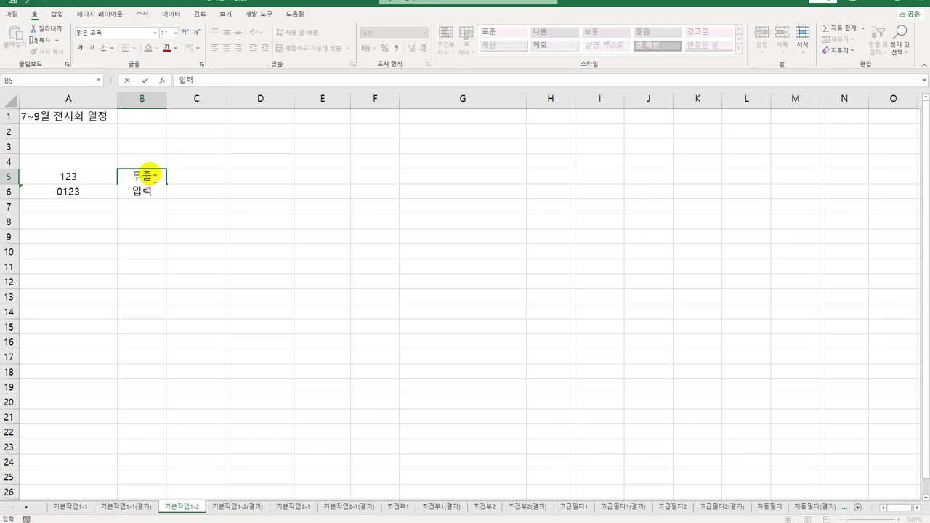
{"action": "key", "text": "Return"}
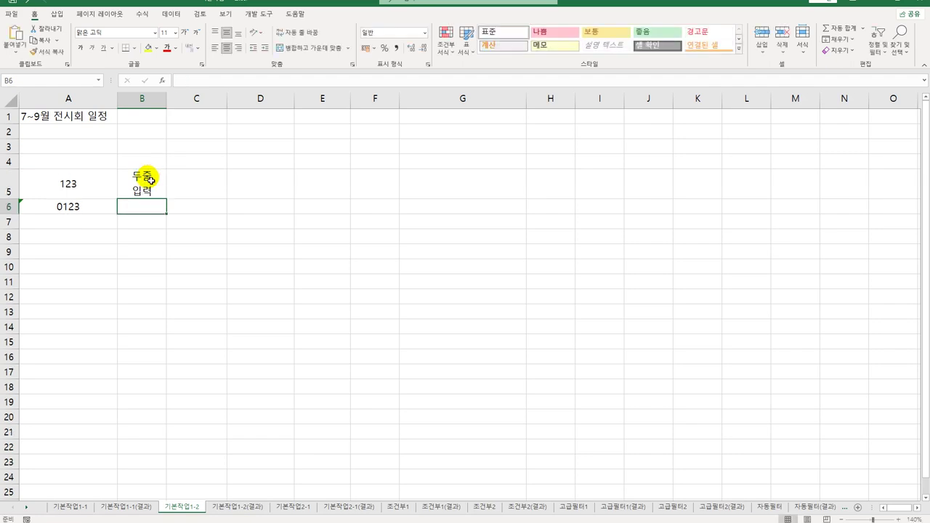
{"action": "left_click", "coordinate": [160, 178]}
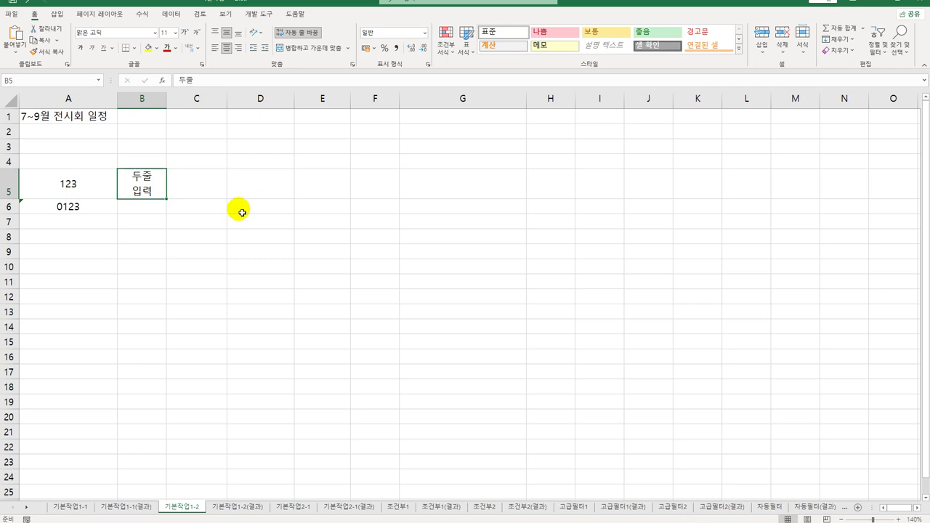
Examine the completed tables on sheets 기본작업1-2(결과) and 기본작업1-1(결과), ending at cell G10 of the exhibition schedule.
{"action": "left_click", "coordinate": [235, 507]}
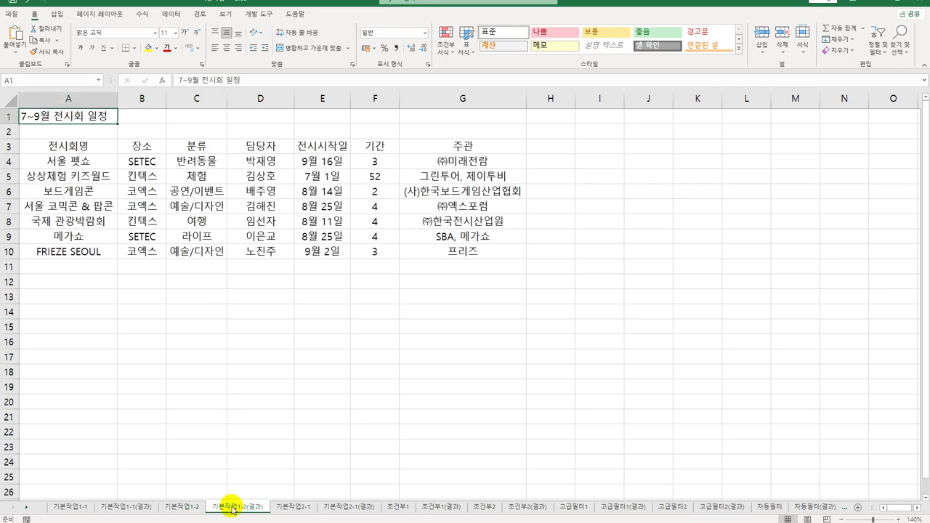
{"action": "left_click", "coordinate": [137, 508]}
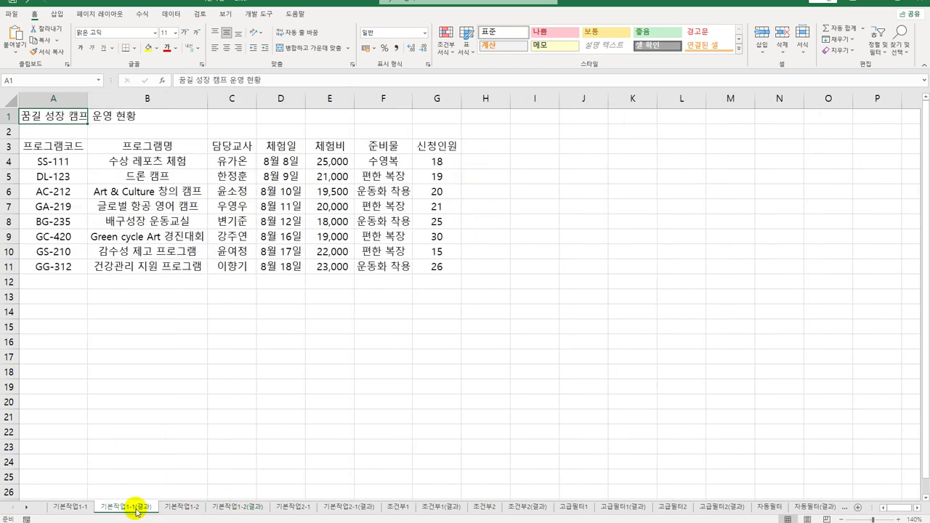
{"action": "left_click", "coordinate": [234, 509]}
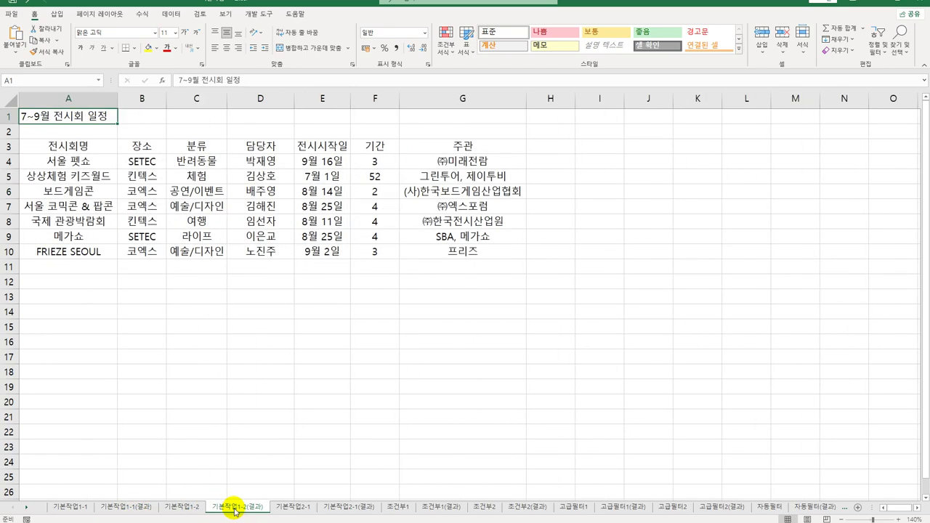
{"action": "left_click", "coordinate": [453, 253]}
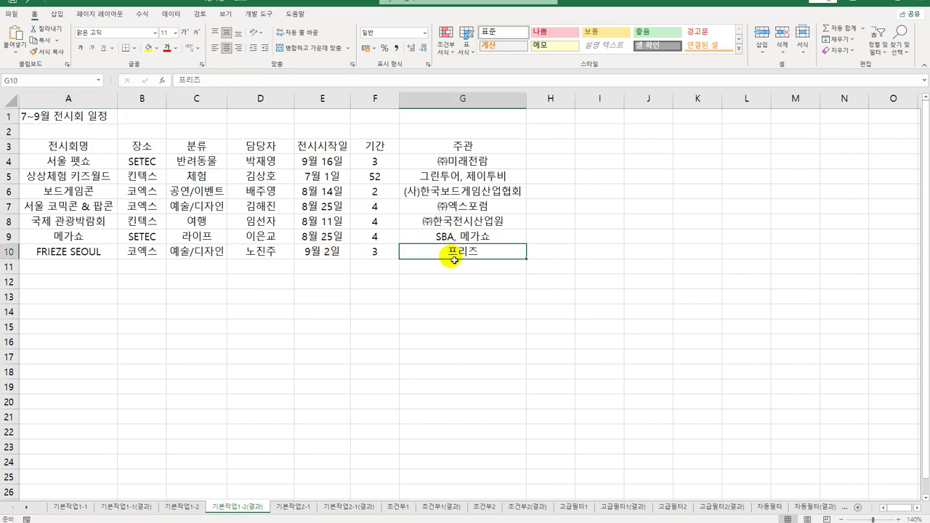